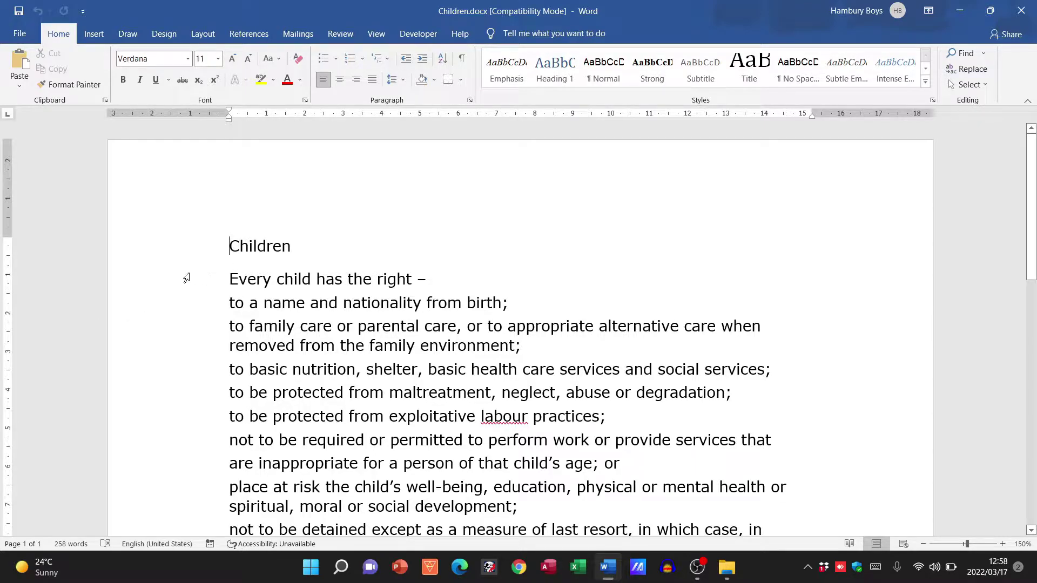
Step: Select the rights paragraphs from 'Every child has the right' through the definition of 'child'
scroll(185, 274, down, 3)
scroll(181, 272, up, 2)
drag(175, 238, 197, 244)
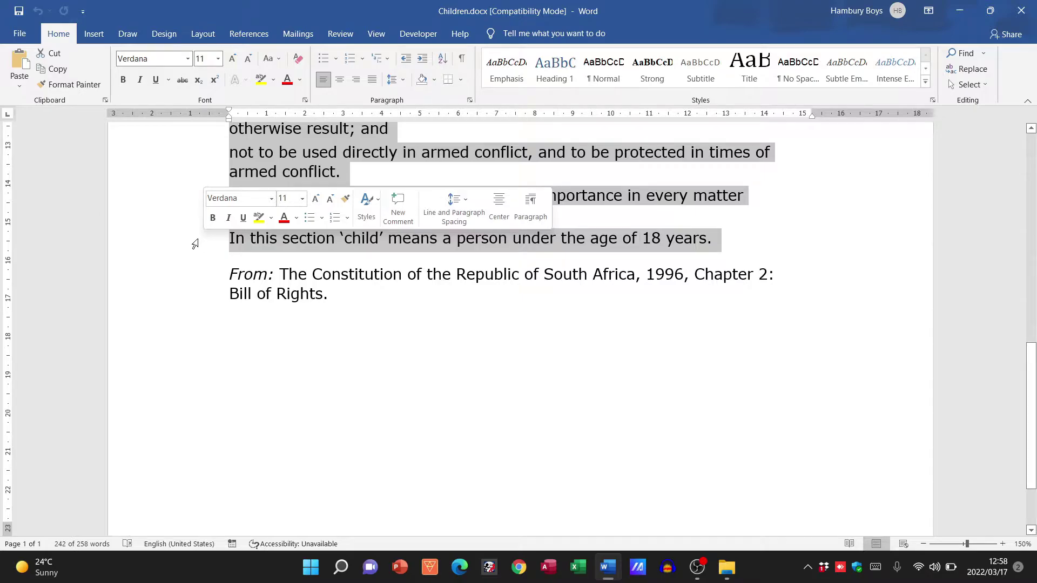
scroll(437, 301, up, 10)
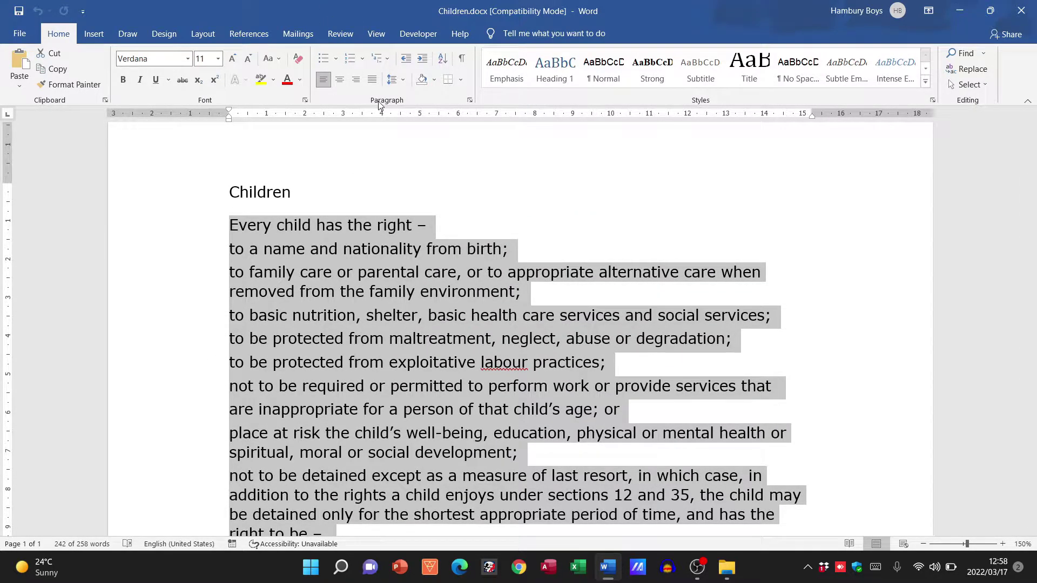
Step: Browse the Bullets, Numbering and Multilevel List galleries, then choose Define New Multilevel List
click(335, 59)
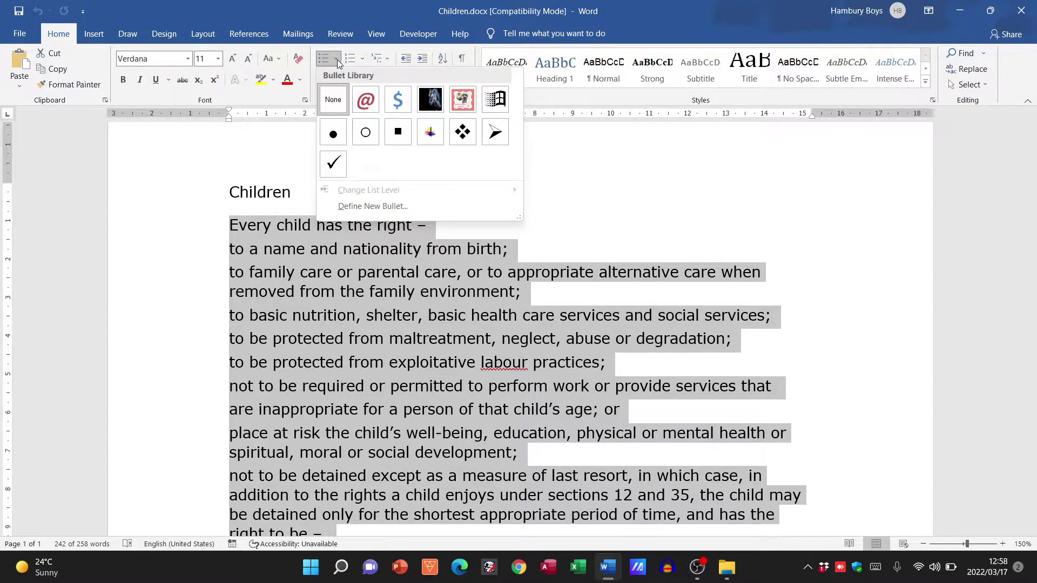
click(363, 58)
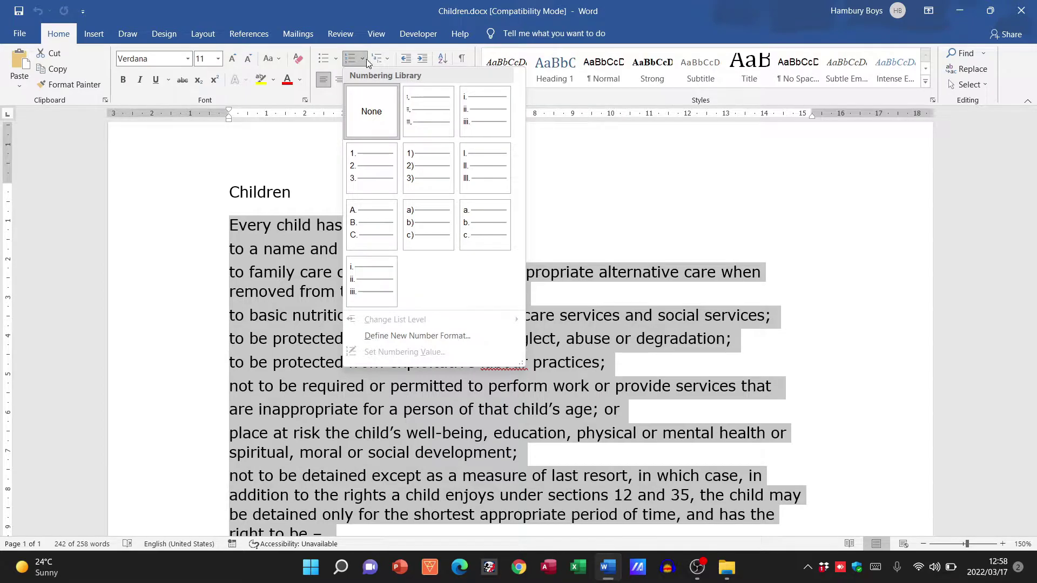
click(390, 59)
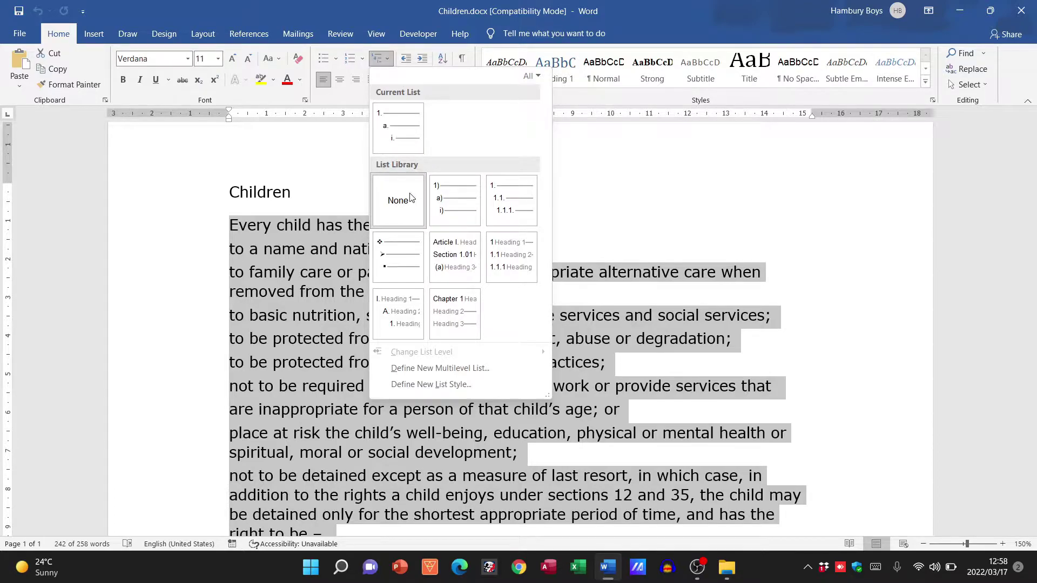
mouse_move(445, 203)
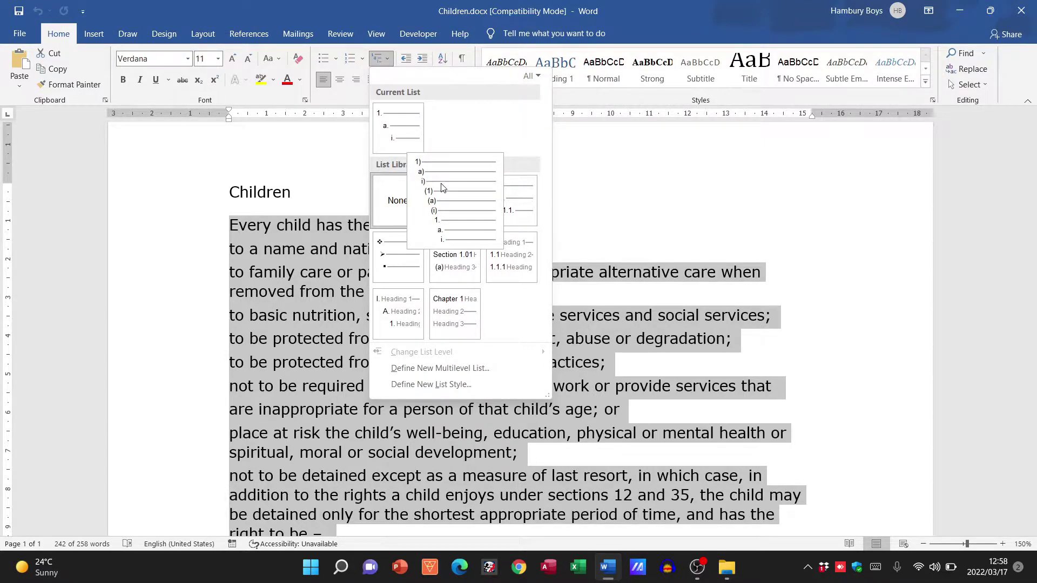
mouse_move(530, 199)
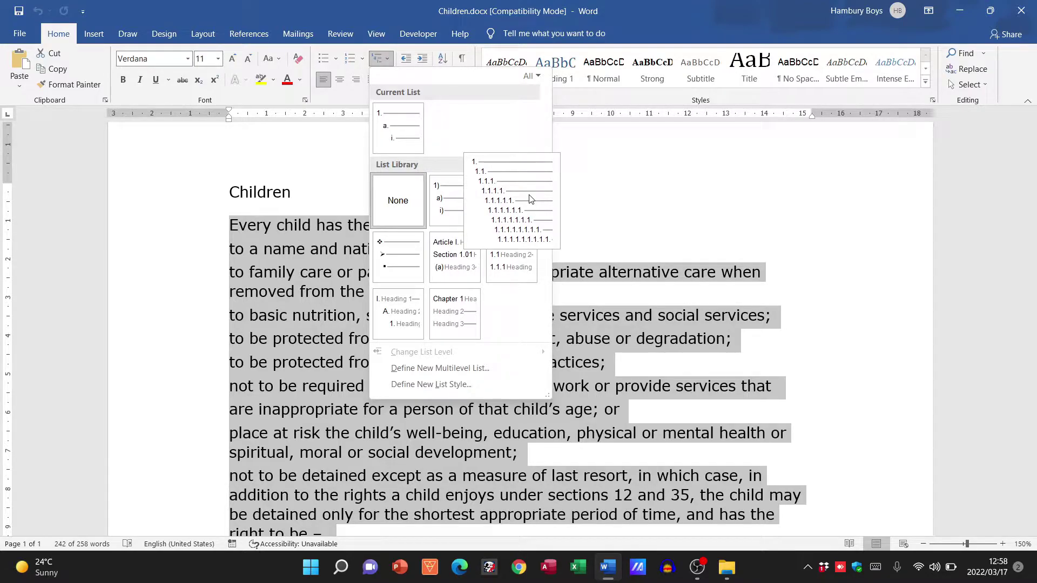
click(458, 370)
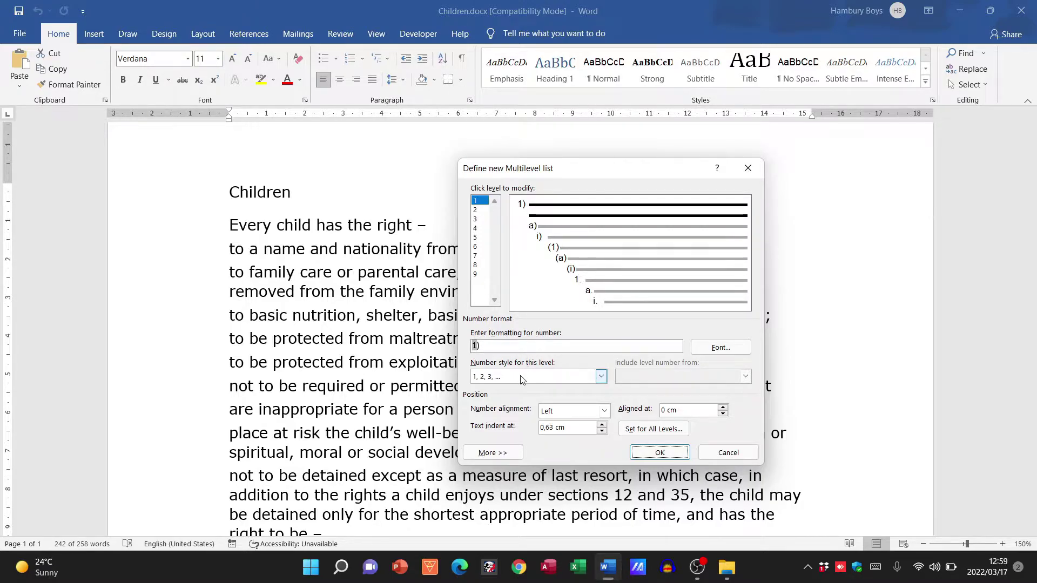
Step: Make the level-1 '1)' numbers blue, then switch to editing level 2
click(720, 348)
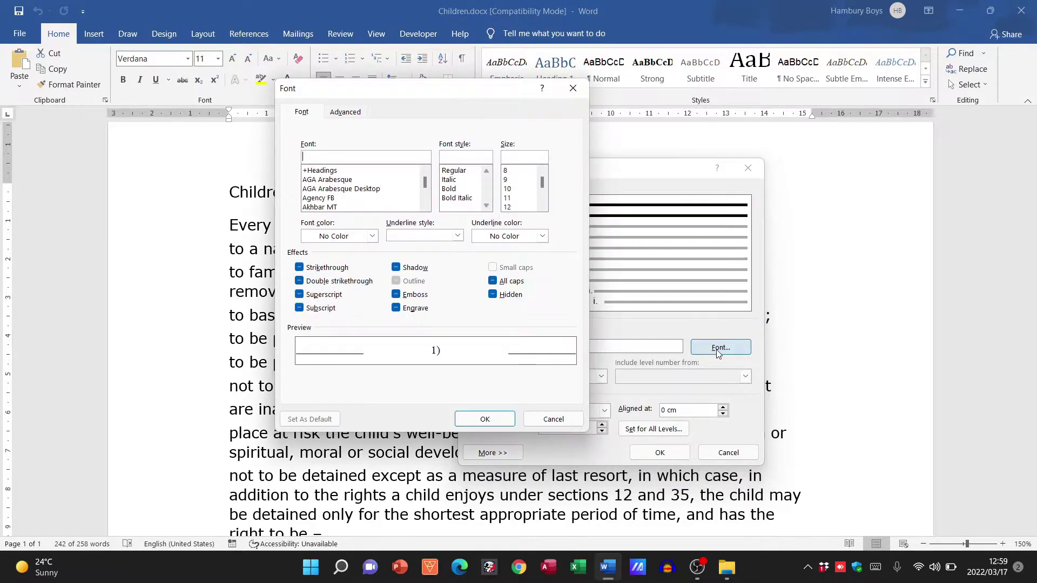
click(372, 237)
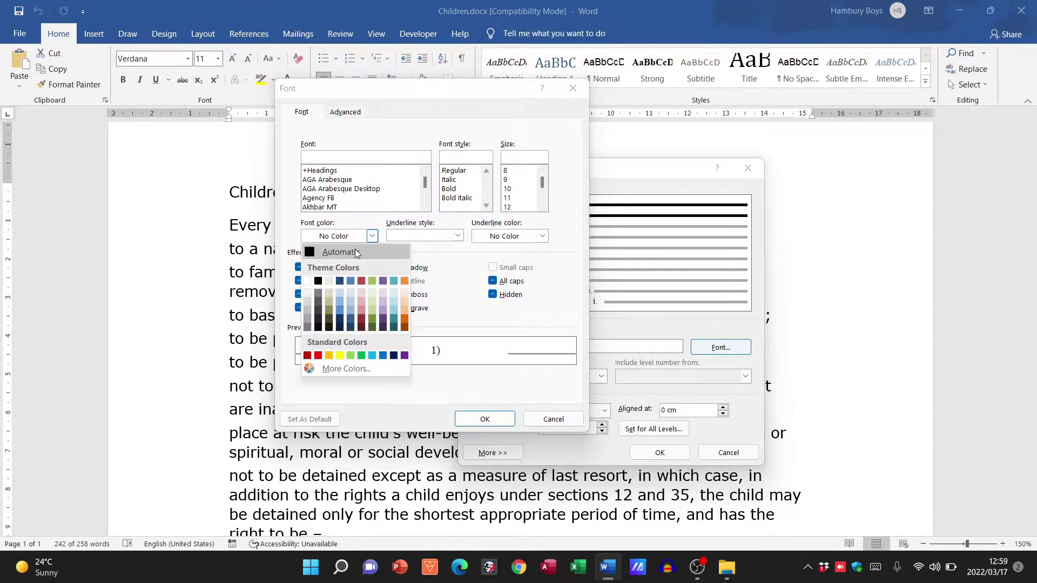
click(347, 280)
click(485, 419)
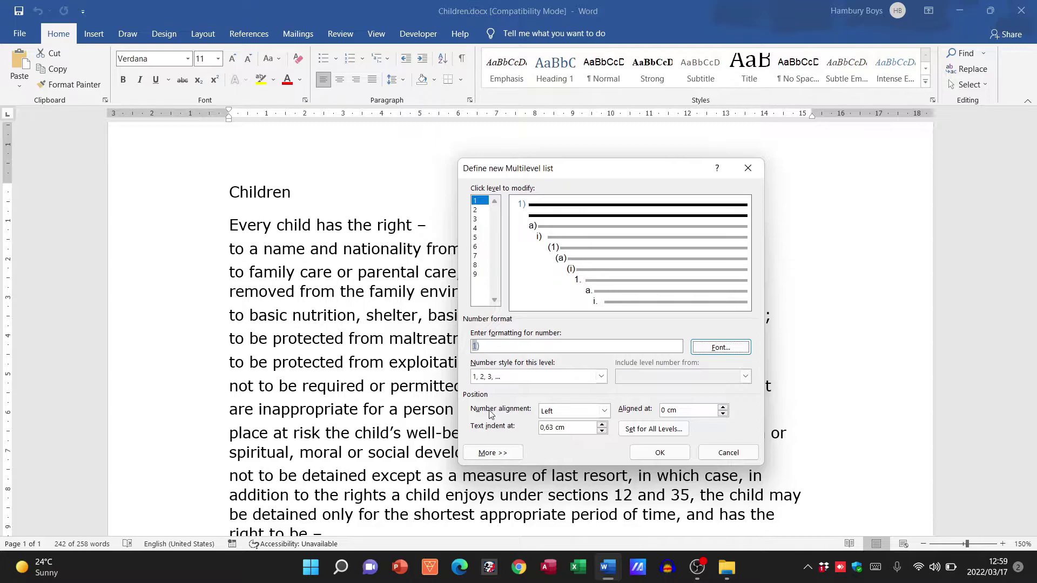
click(476, 211)
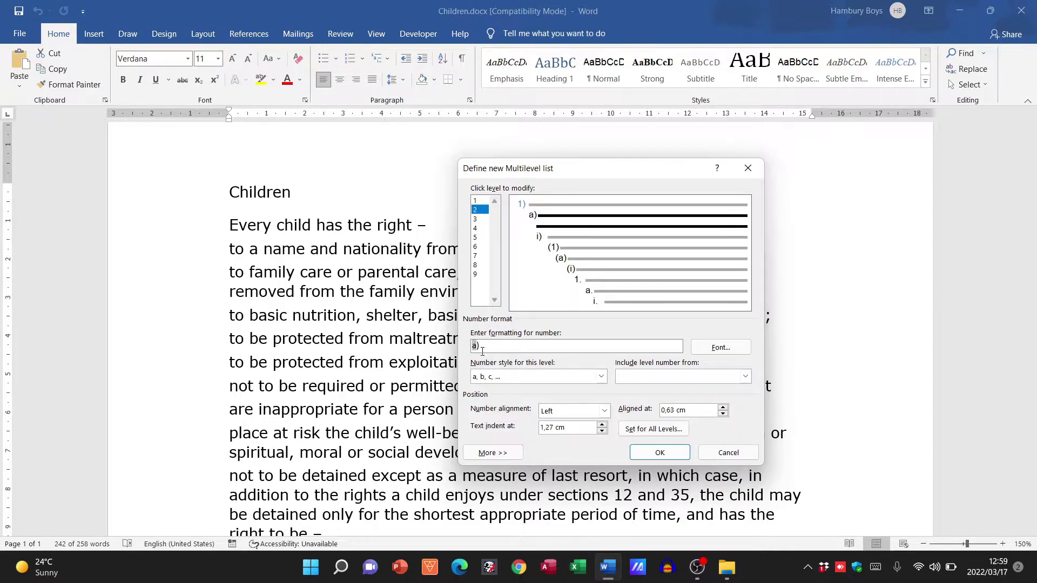
Step: Give the level-2 'a)' numbers a red font at size 12
click(720, 347)
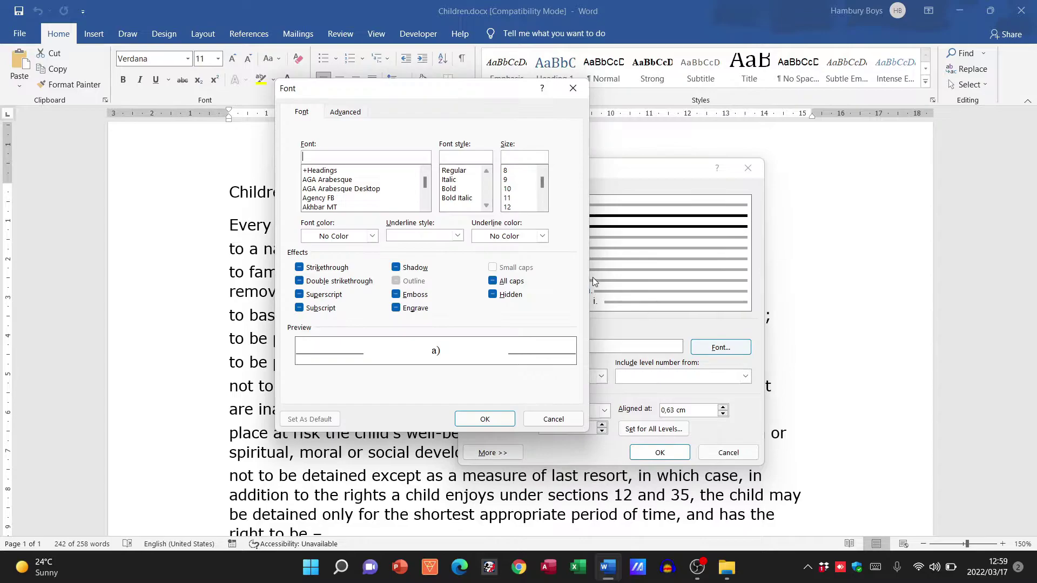
click(373, 236)
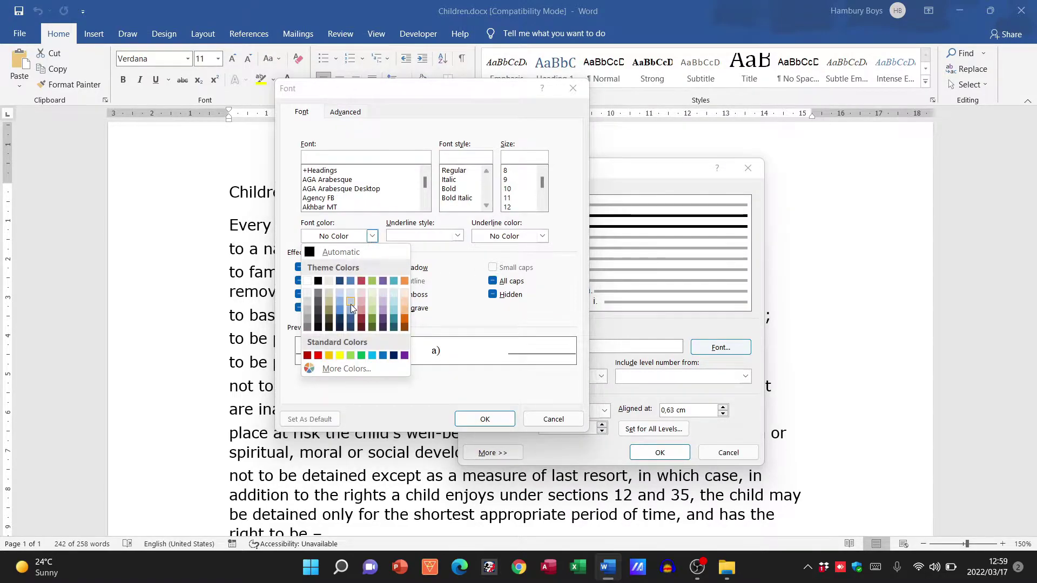
click(318, 355)
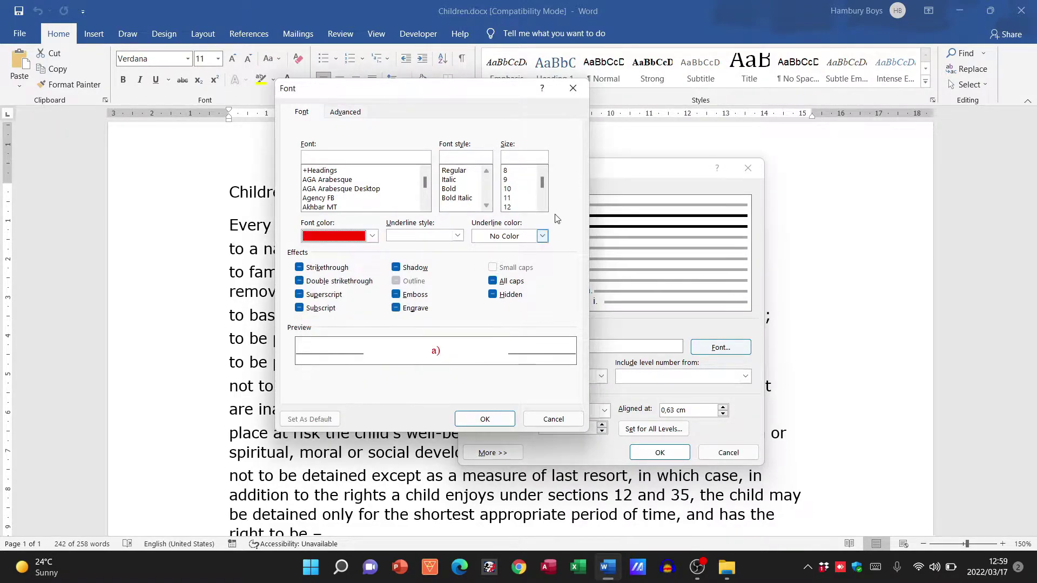
click(523, 207)
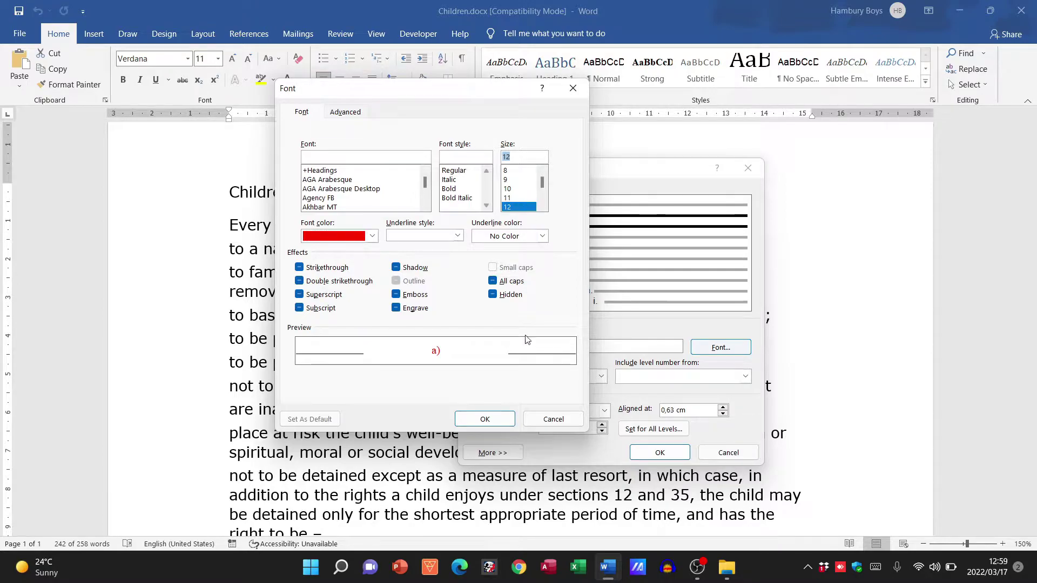
click(485, 420)
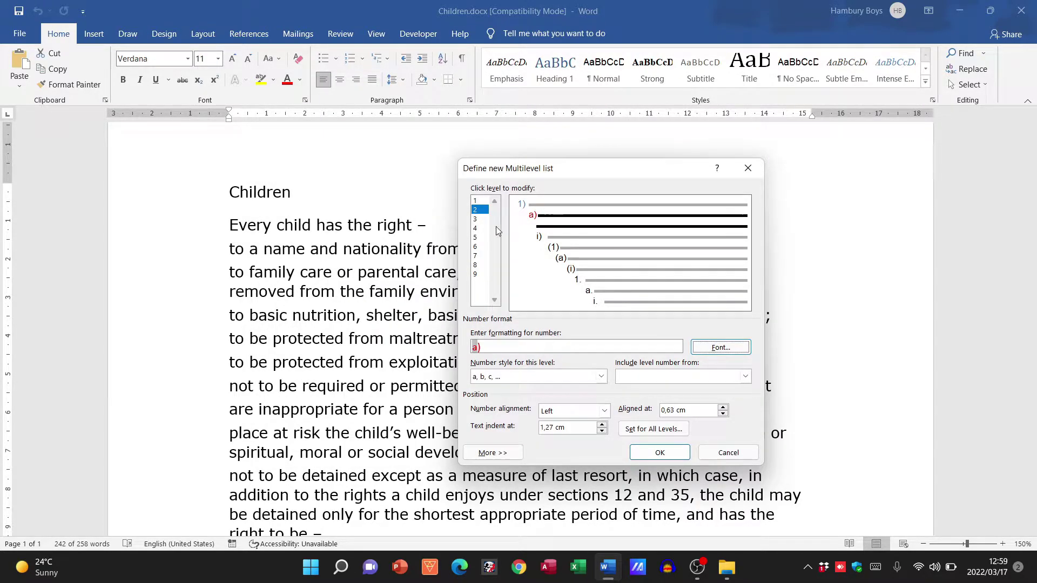
Step: Number level 3 with orange I, II, III numerals and apply the list to the text
click(478, 220)
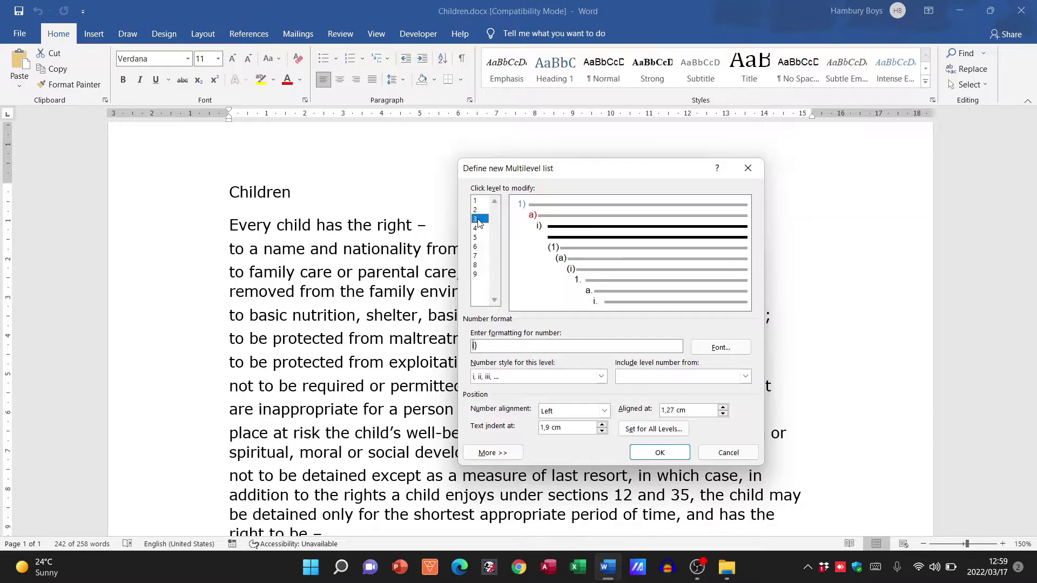
click(601, 378)
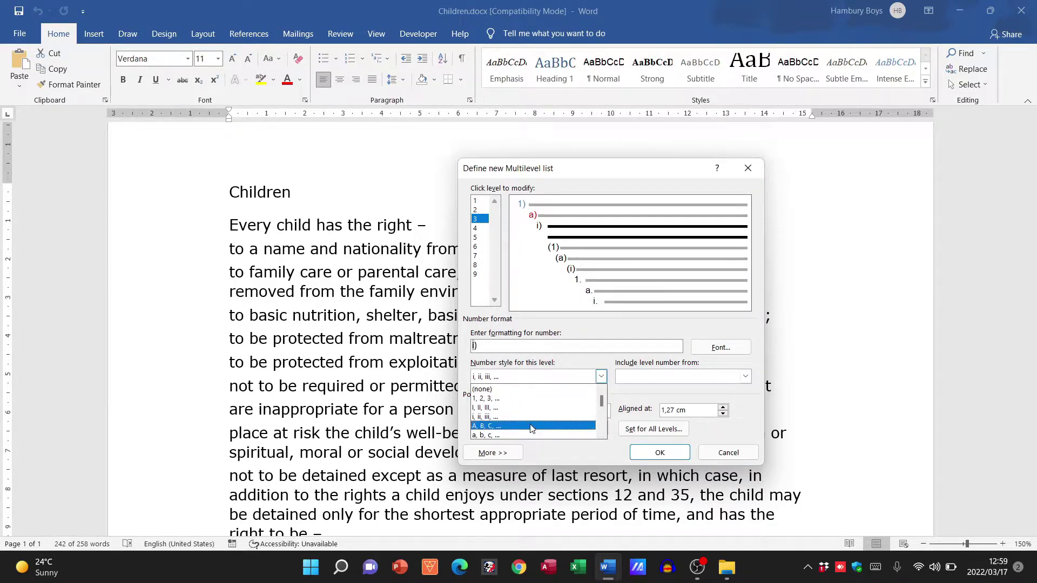
click(525, 408)
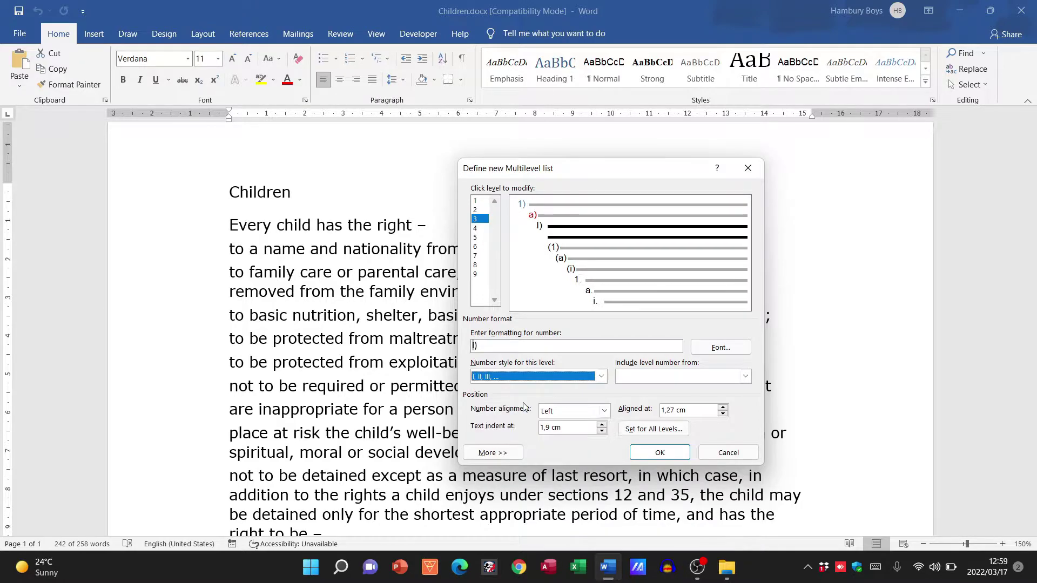
click(721, 348)
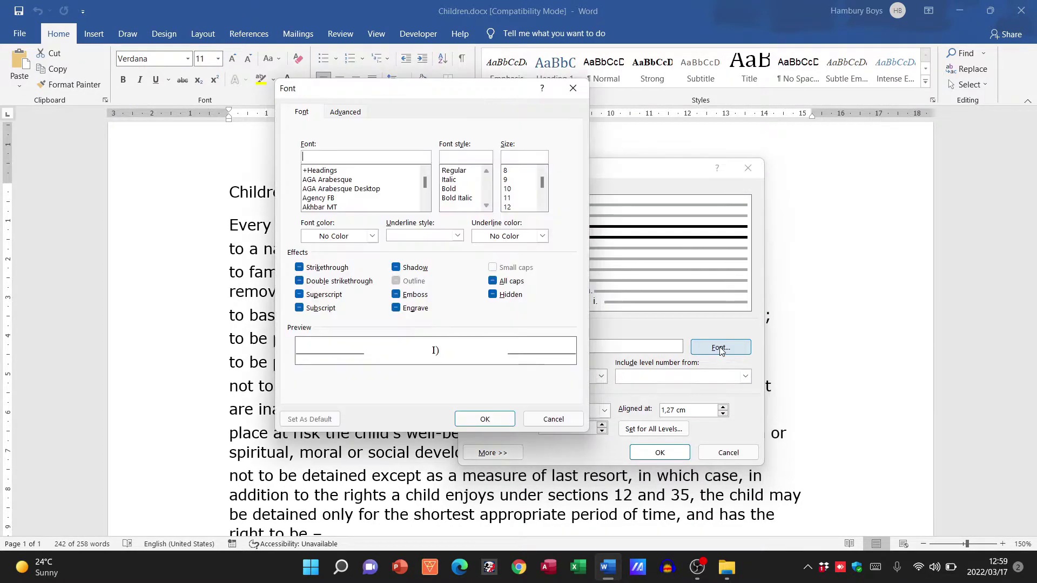
click(372, 236)
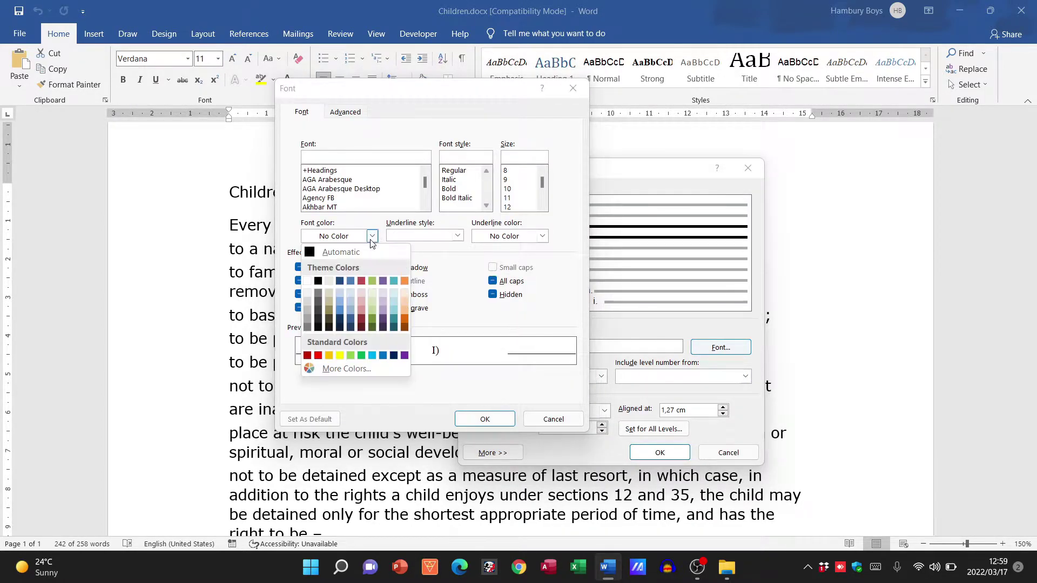
click(405, 314)
click(485, 419)
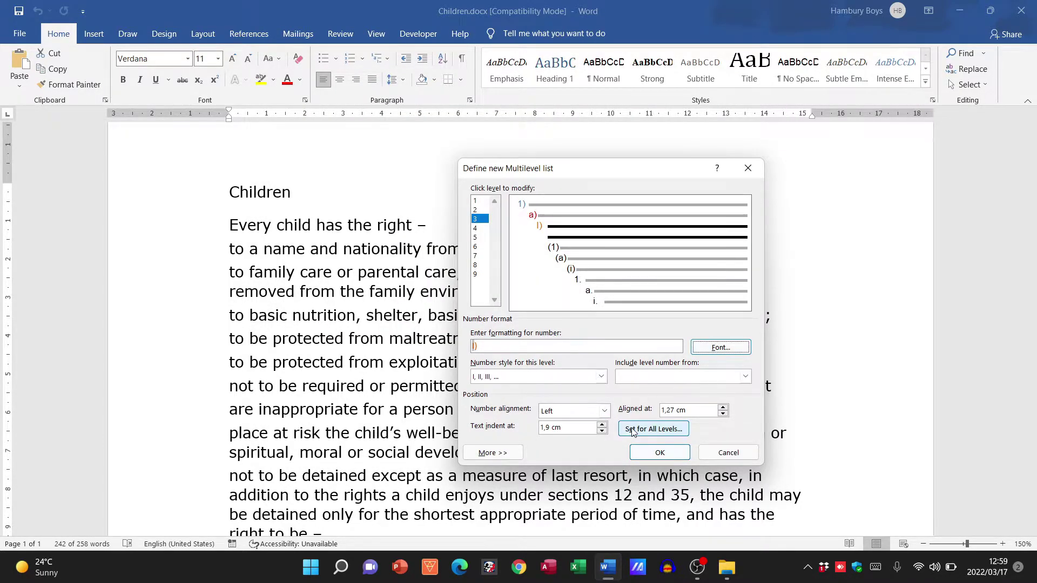
click(645, 454)
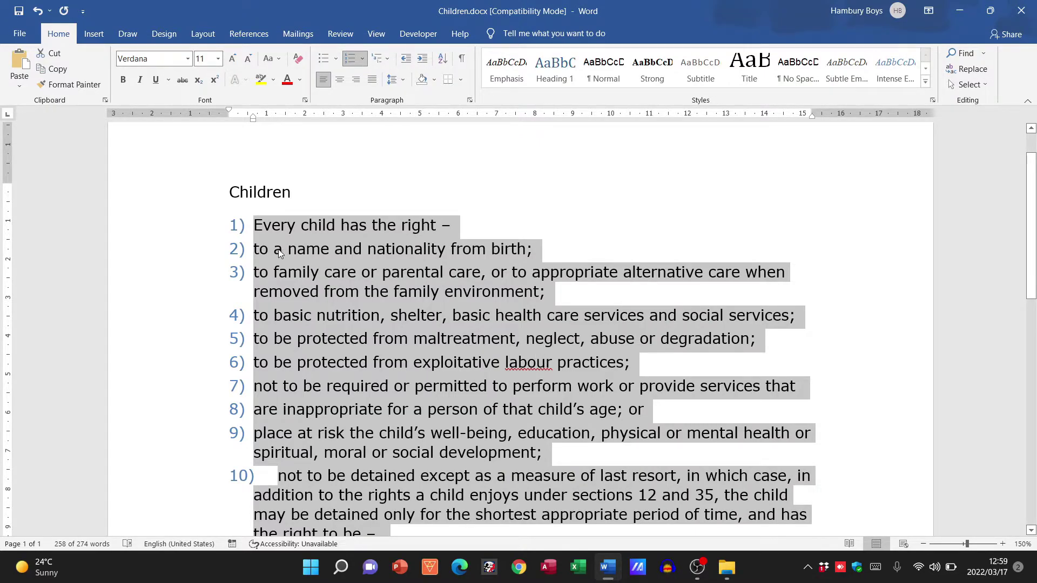
Step: Demote the two items following item 1 to red sub-items a) and b)
click(232, 227)
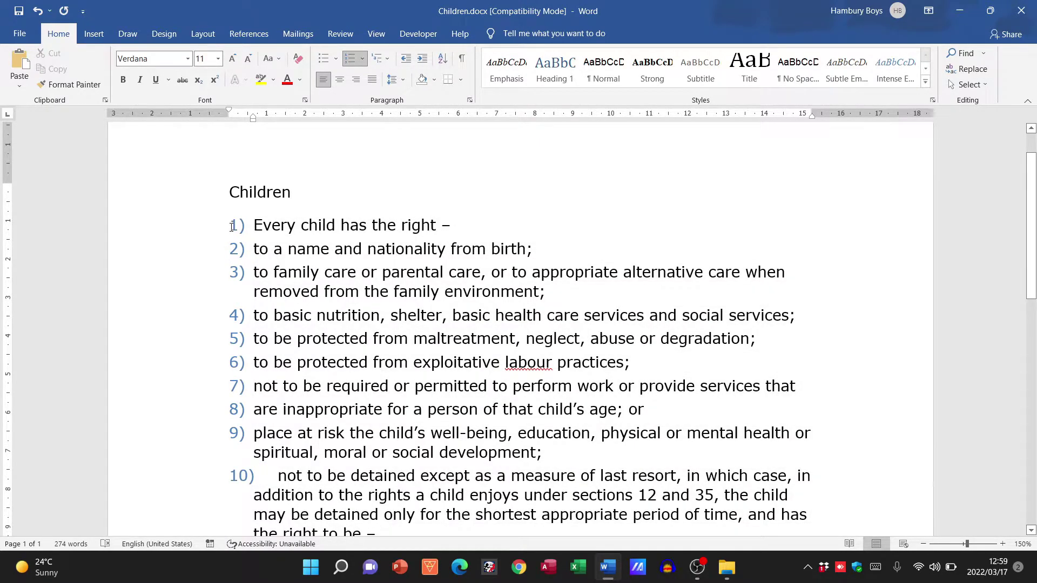
key(Down)
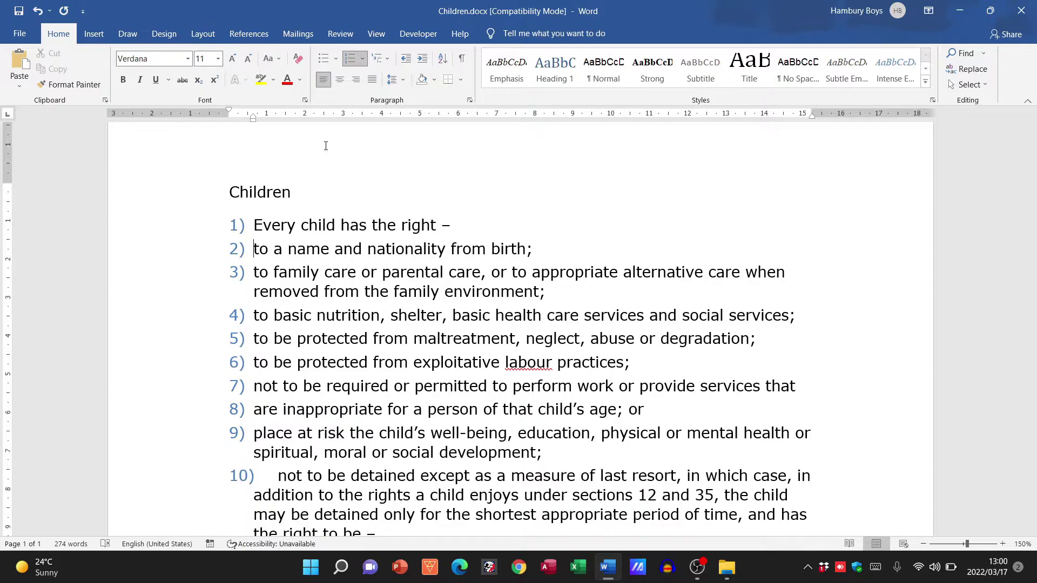
key(Tab)
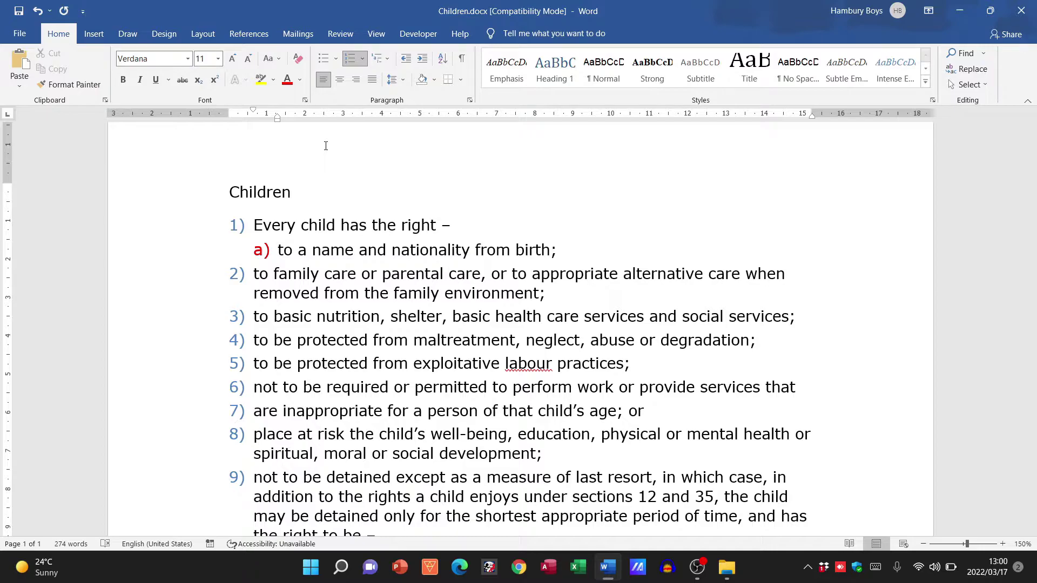
key(Down)
key(Left)
key(Left)
key(Left)
key(Tab)
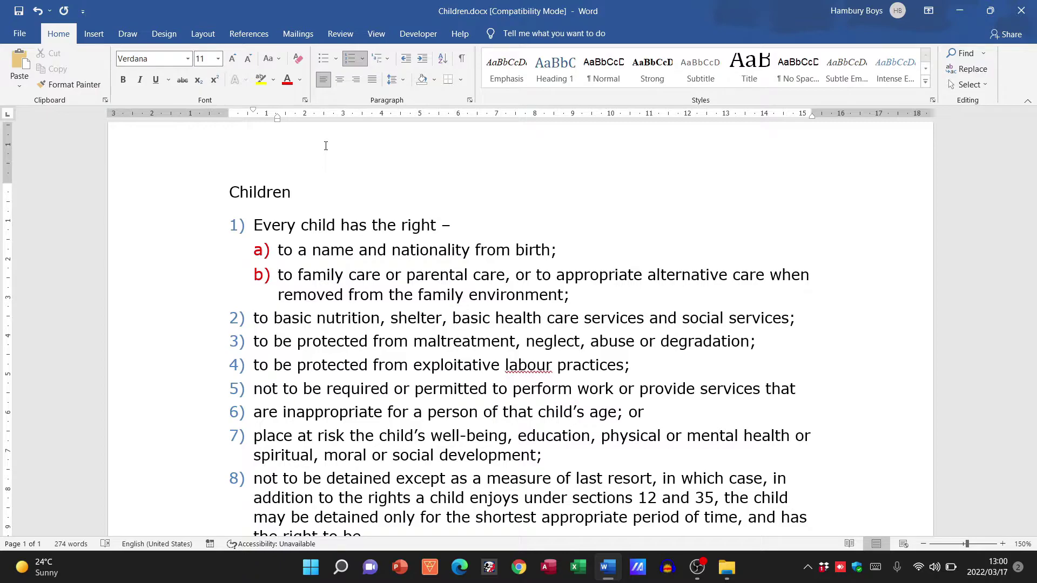
Step: Demote the nutrition, maltreatment and labour items to sub-items c), d) and e)
key(Down)
key(Left)
key(Left)
key(Left)
key(Tab)
key(Down)
key(Left)
key(Left)
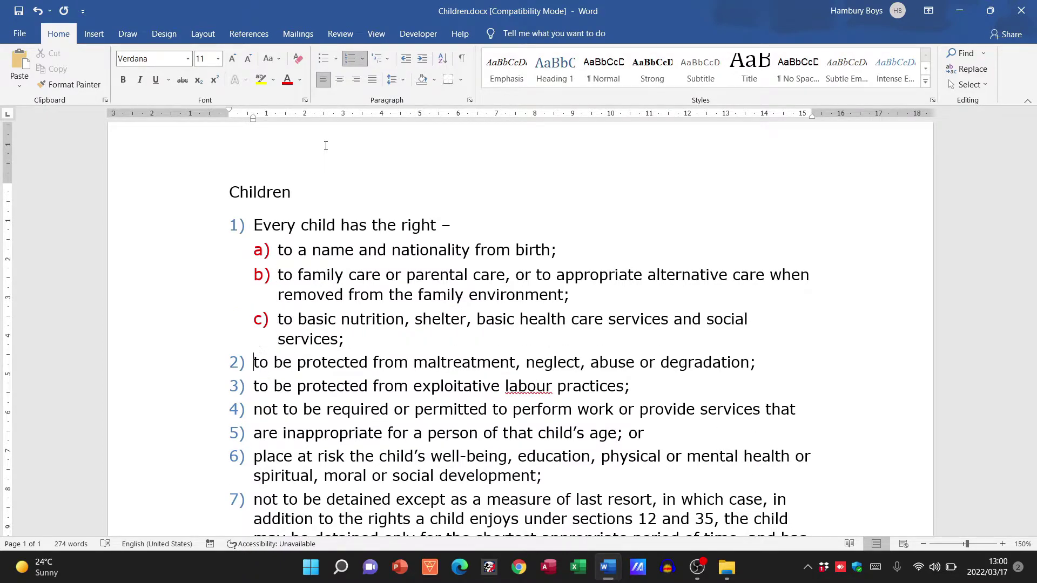
key(Tab)
key(Down)
key(Left)
key(Left)
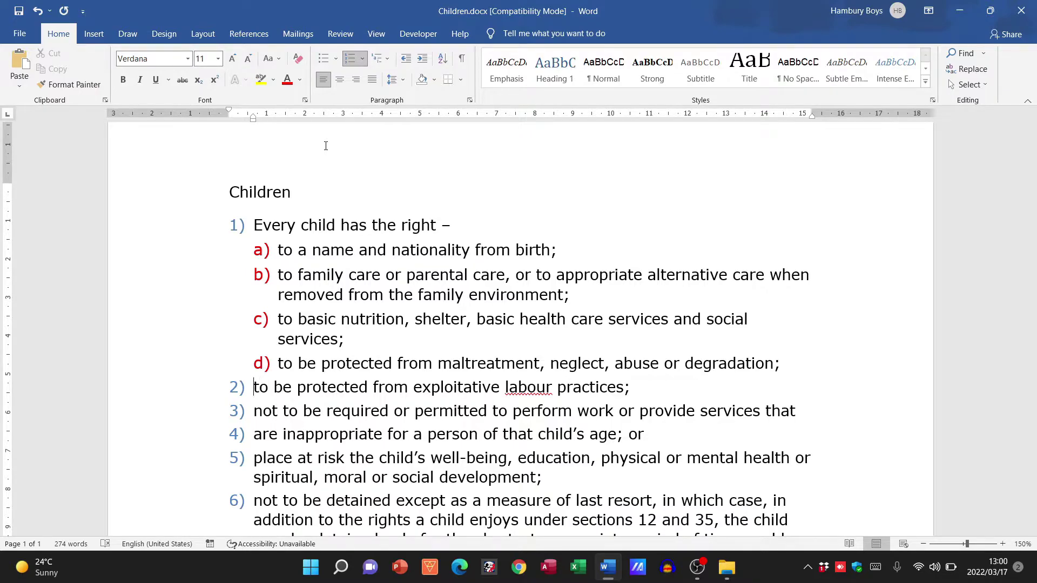
key(Tab)
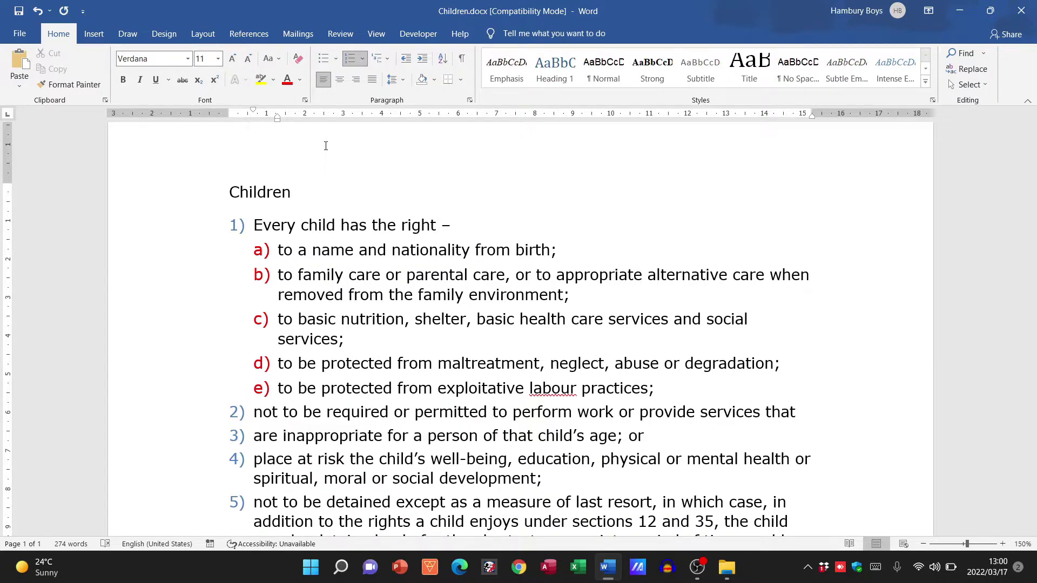
Step: Demote the work-requirement item to sub-item f) and move to the next item
key(Down)
key(Left)
key(Left)
key(Tab)
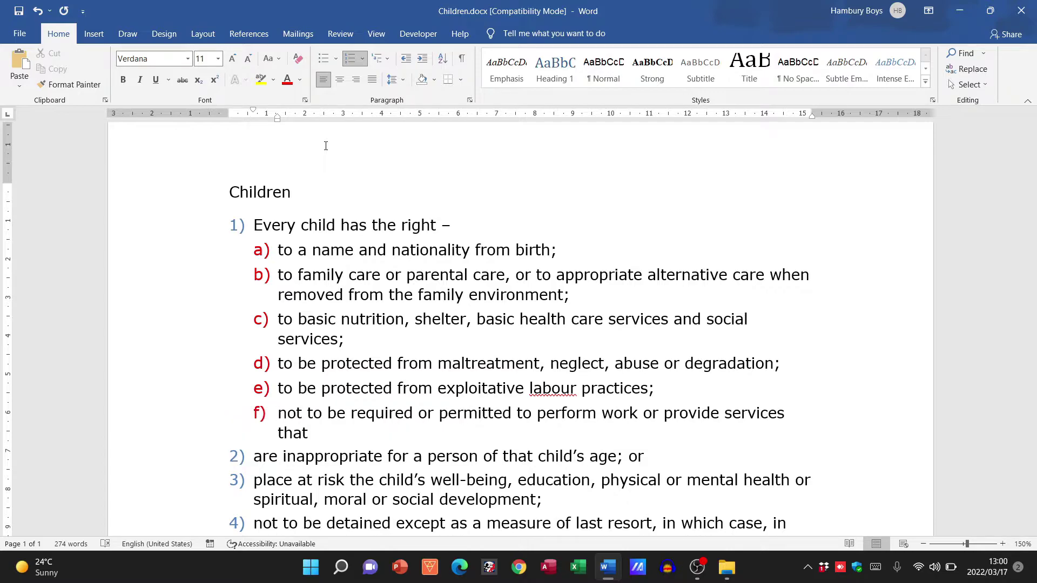
key(Down)
key(Left)
key(Left)
scroll(326, 146, down, 3)
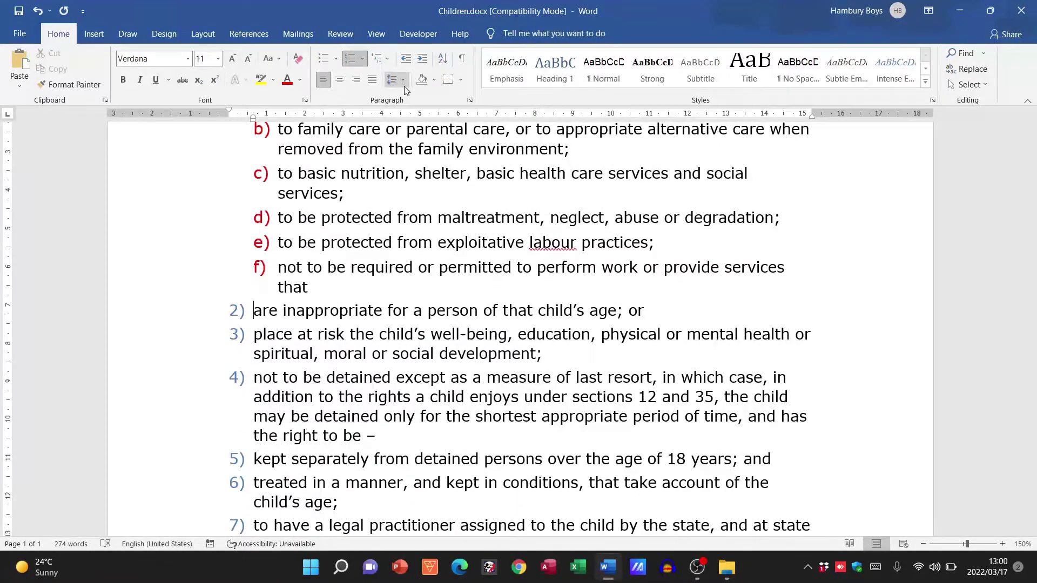
scroll(530, 242, up, 2)
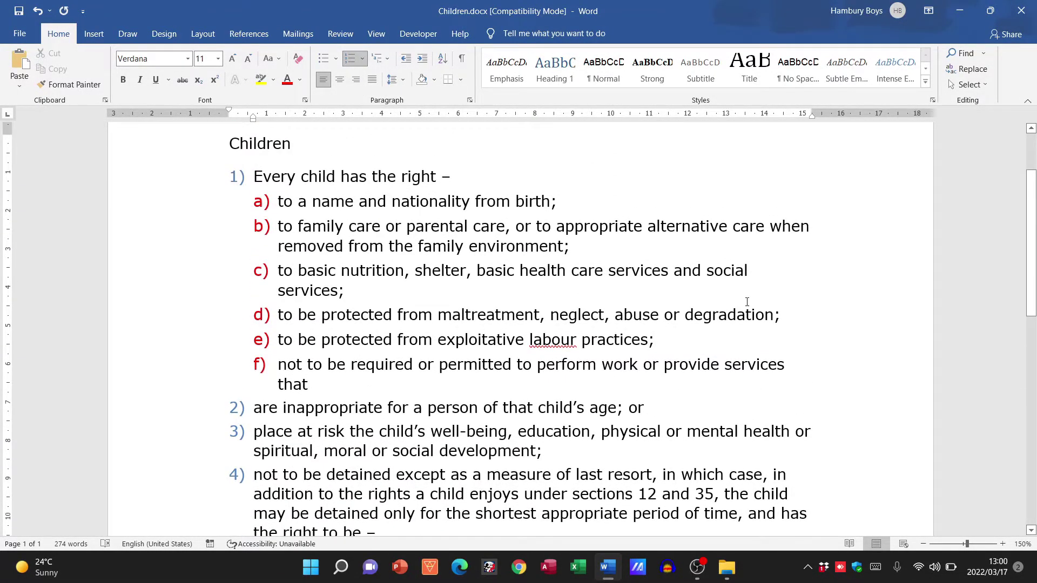
Step: Nest the 'are inappropriate' and 'place at risk' clauses as orange I) and II) under f)
key(Tab)
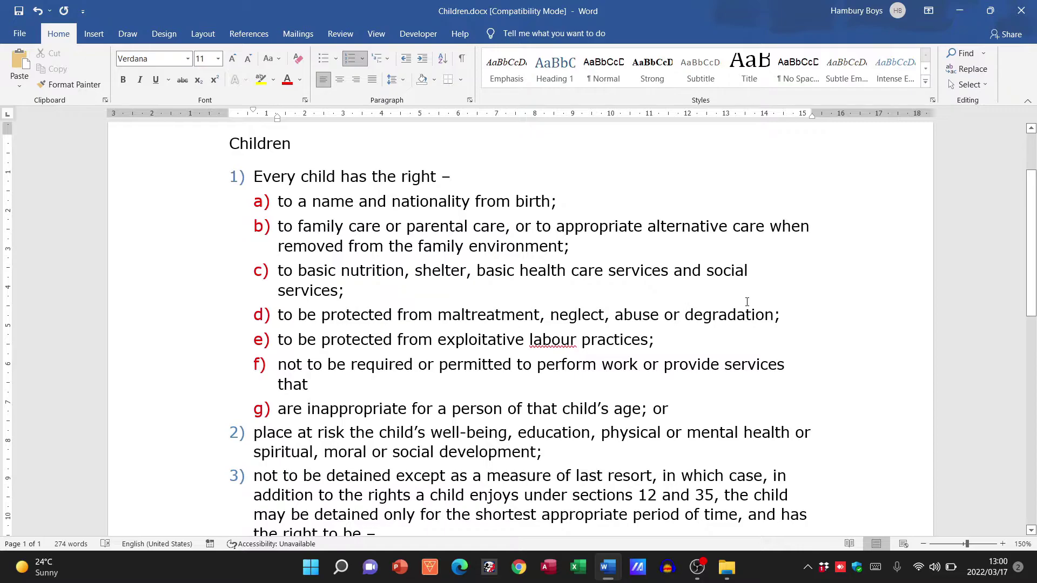
key(Tab)
key(shift+Tab)
key(shift+Tab)
key(Tab)
key(Tab)
key(Down)
key(Left)
key(Left)
key(Left)
key(Left)
key(Left)
key(Left)
key(Left)
key(Tab)
key(Tab)
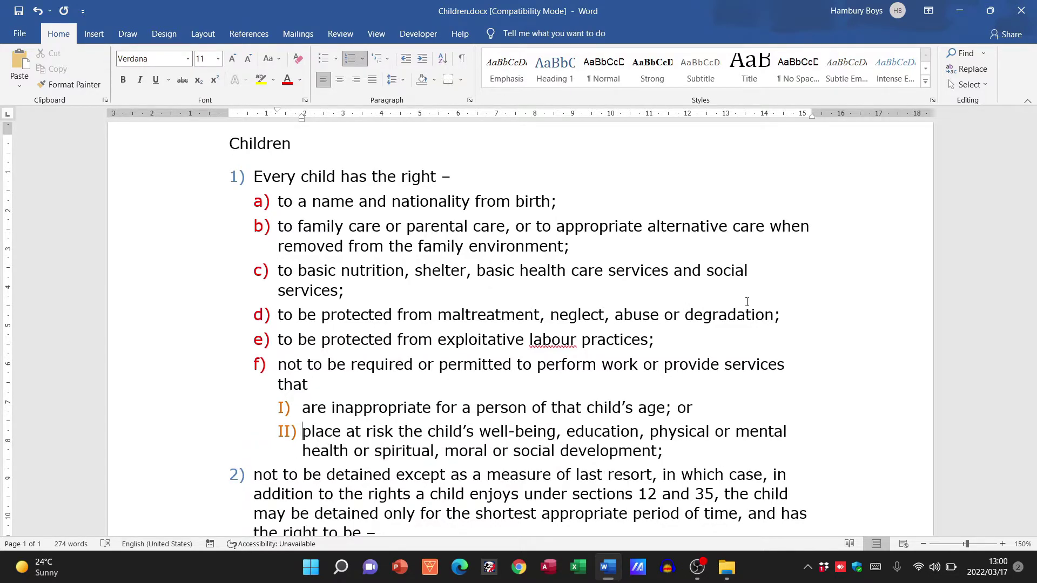
Step: Demote the detention item to red sub-item g)
key(Down)
key(Left)
key(Left)
key(Left)
key(Left)
key(Tab)
key(Down)
key(Down)
key(Down)
key(Down)
key(Down)
key(Down)
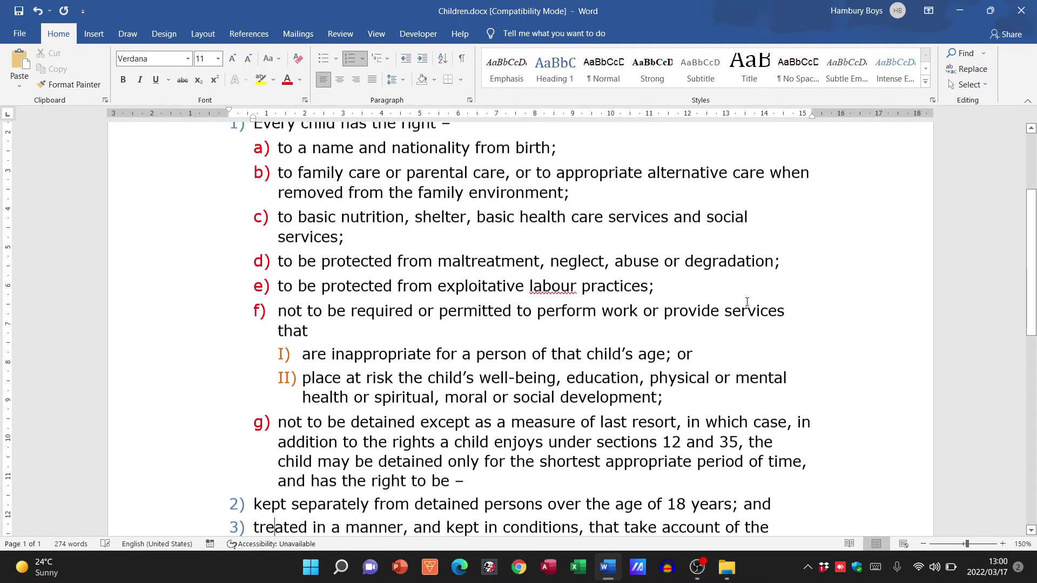
key(Up)
key(Up)
key(Up)
key(Down)
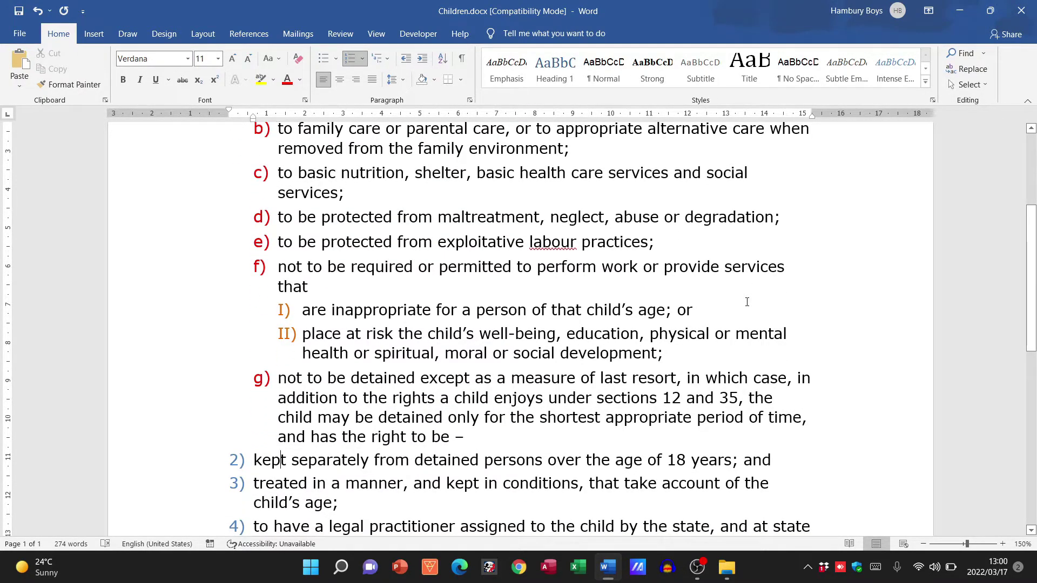
key(Home)
Step: Nest the 'kept separately' and 'treated in a manner' clauses as I) and II) under g)
key(Tab)
key(End)
key(Left)
key(End)
key(Left)
key(Left)
key(Left)
key(Left)
key(Left)
key(Left)
key(Left)
key(Left)
key(Left)
key(Left)
key(Left)
key(Left)
key(Left)
key(Left)
key(Left)
key(Left)
key(Left)
key(Left)
key(Left)
key(Left)
key(Left)
key(Left)
key(Left)
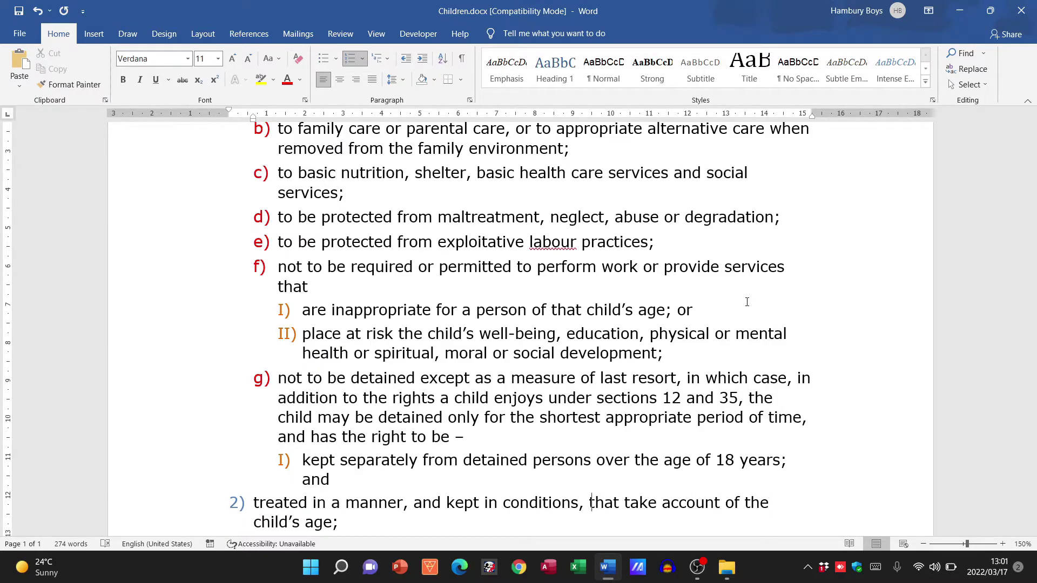
key(Left)
key(Left)
key(Left)
key(Left)
key(Left)
key(Left)
key(Left)
key(Left)
key(Left)
key(Left)
key(Left)
key(Left)
key(Left)
key(Tab)
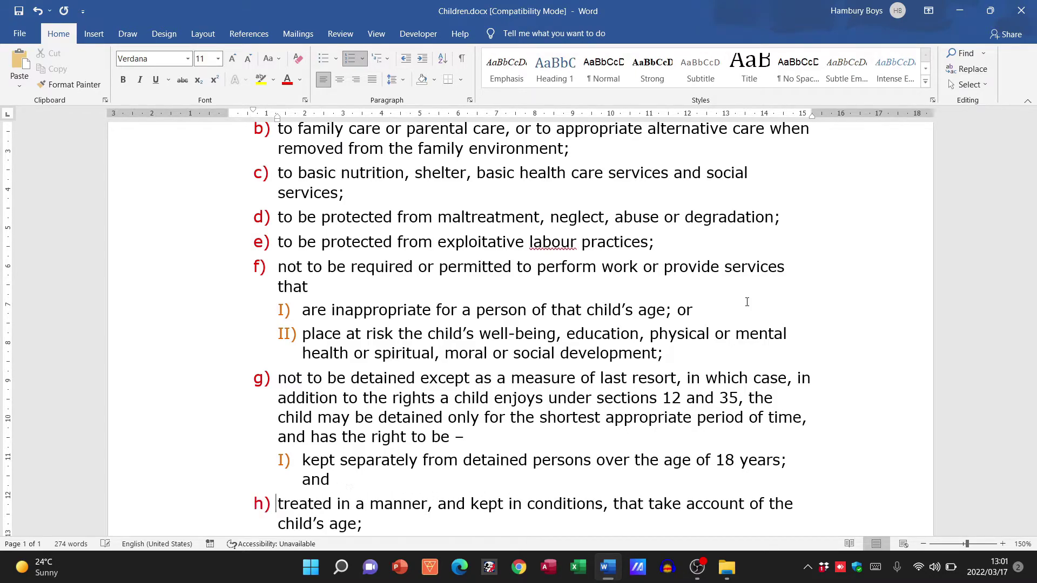
key(Tab)
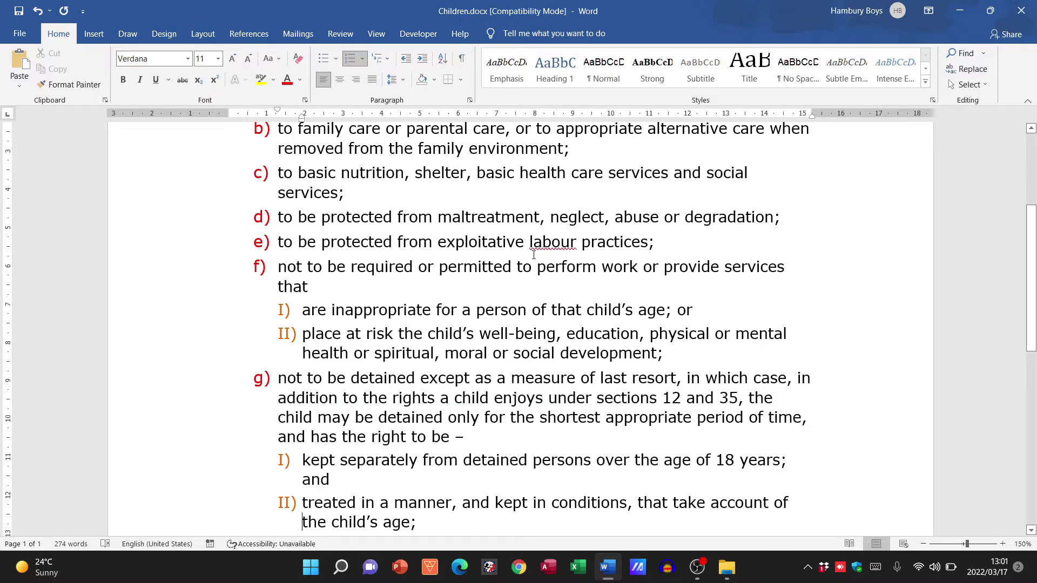
scroll(397, 349, up, 5)
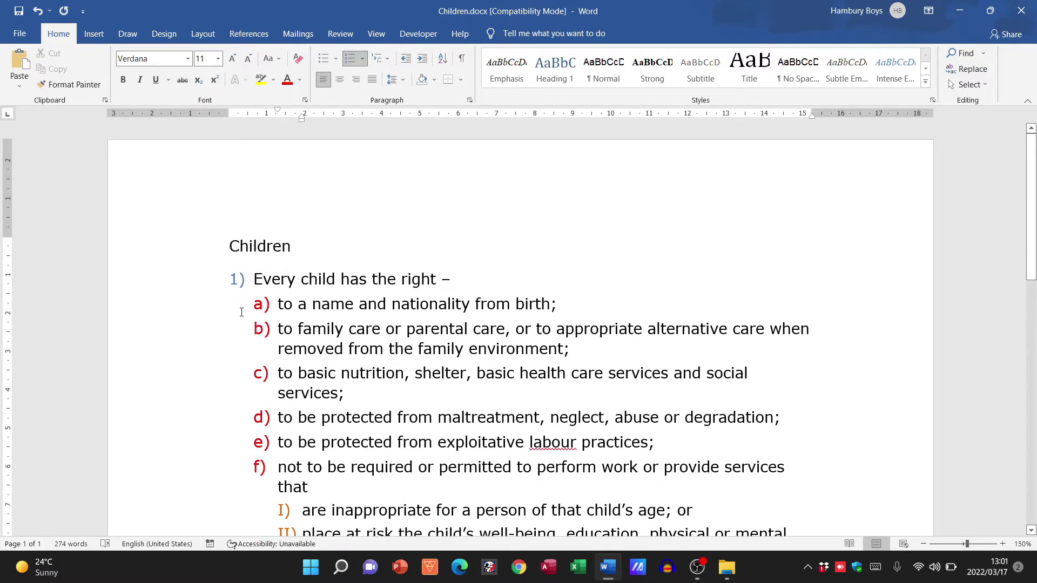
scroll(258, 390, down, 3)
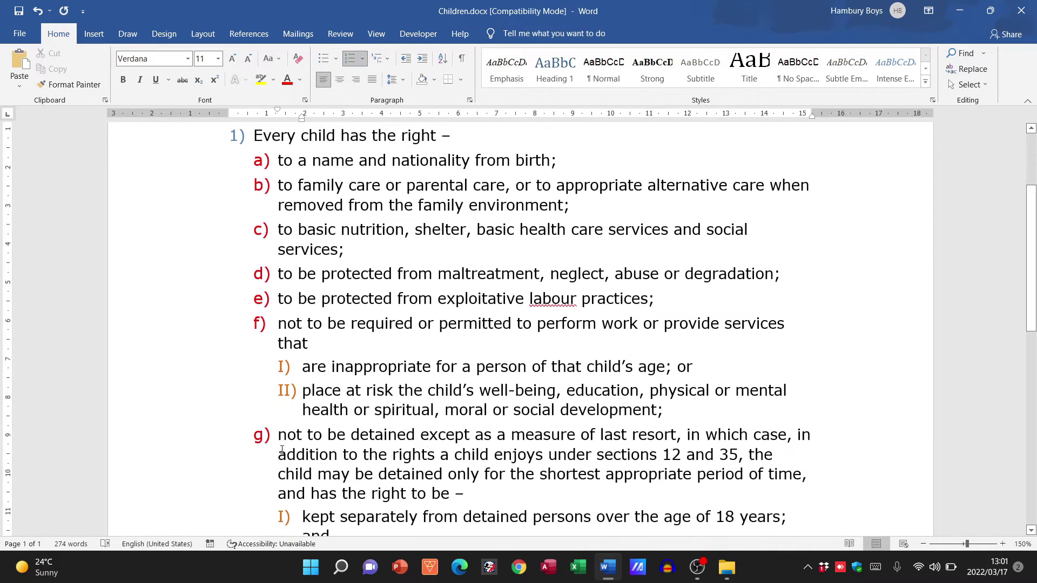
click(361, 59)
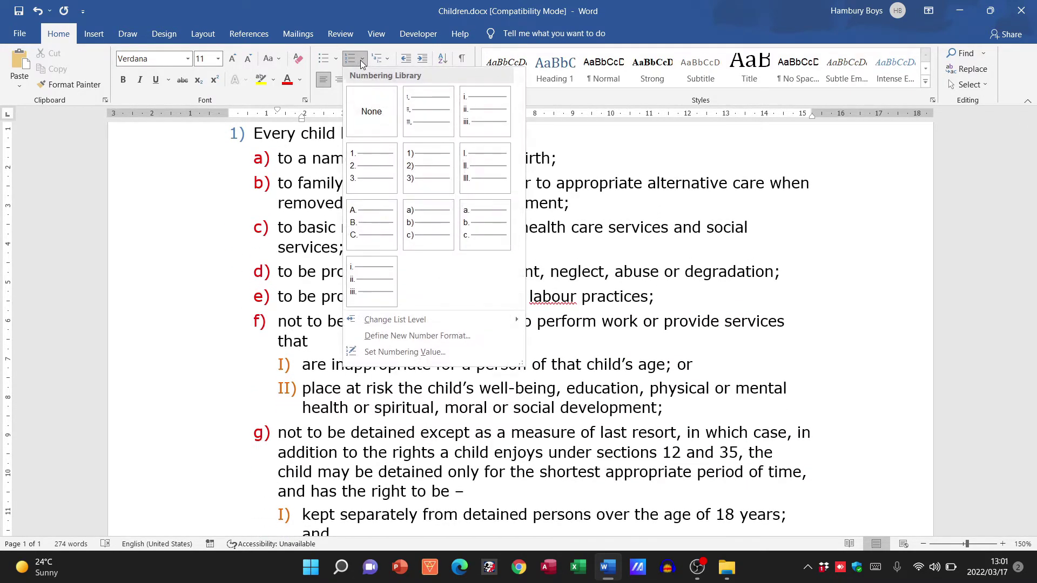
click(387, 59)
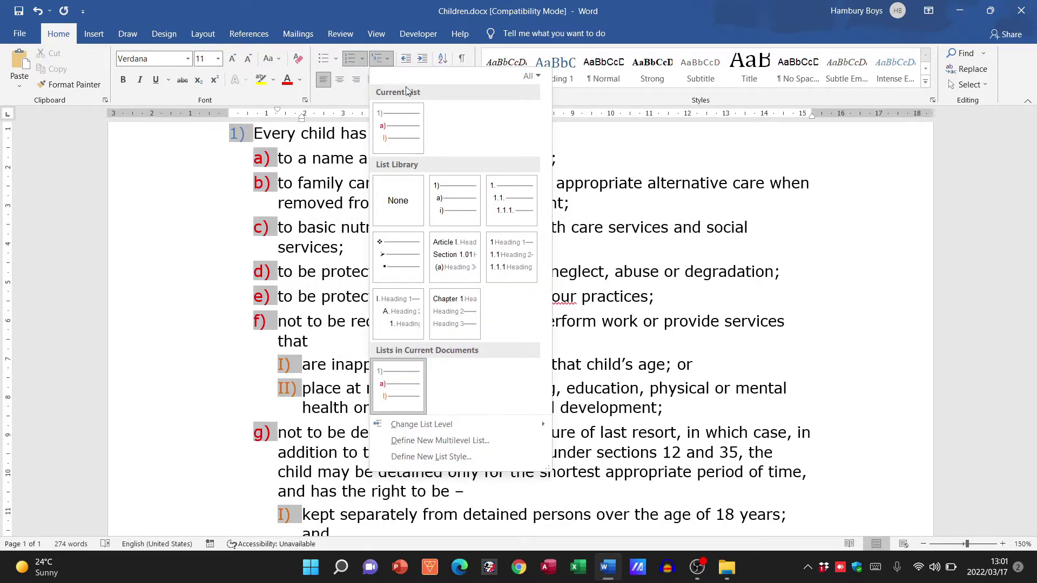
click(465, 441)
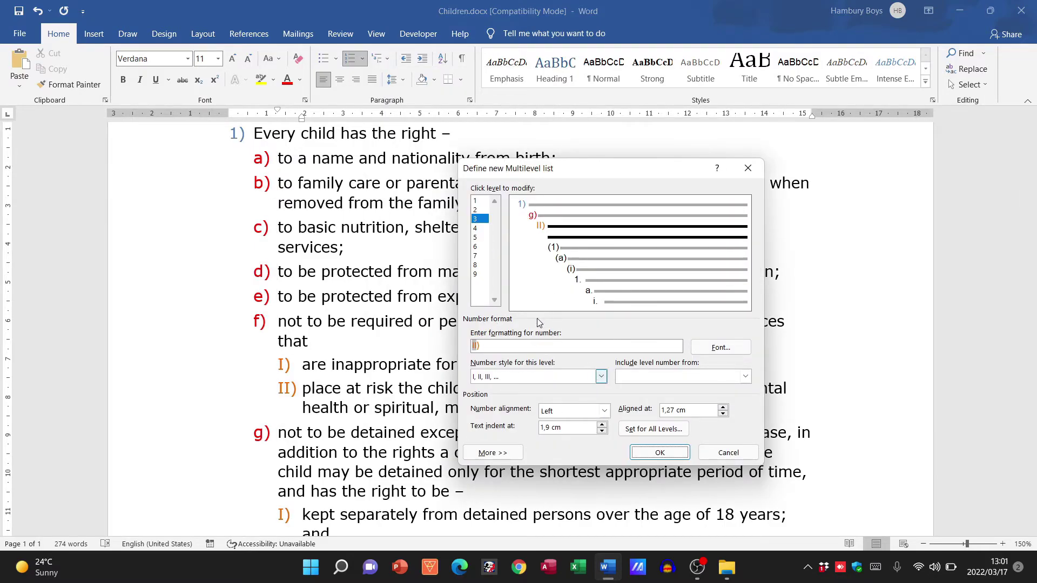
click(729, 453)
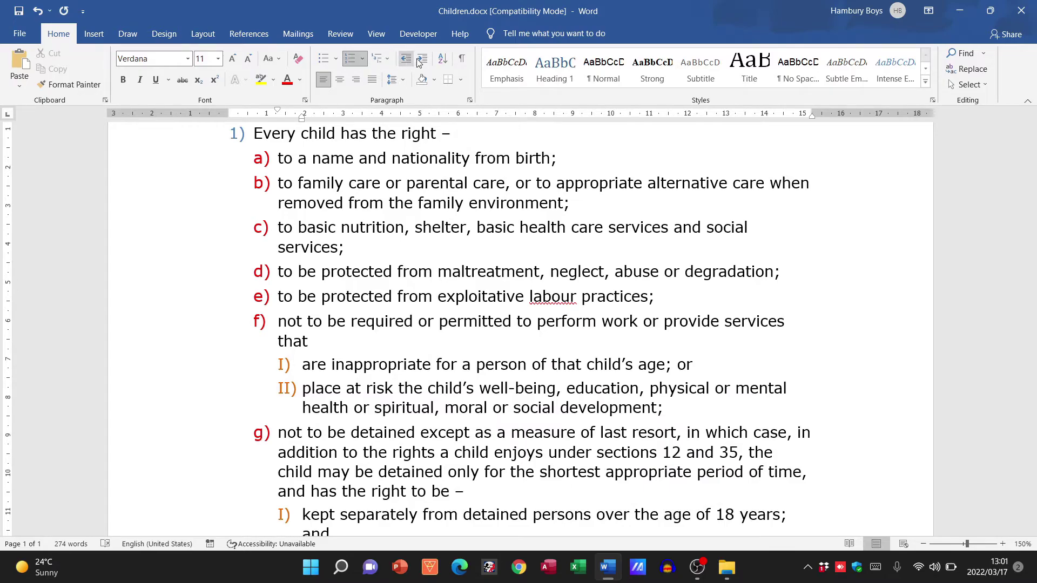
click(380, 58)
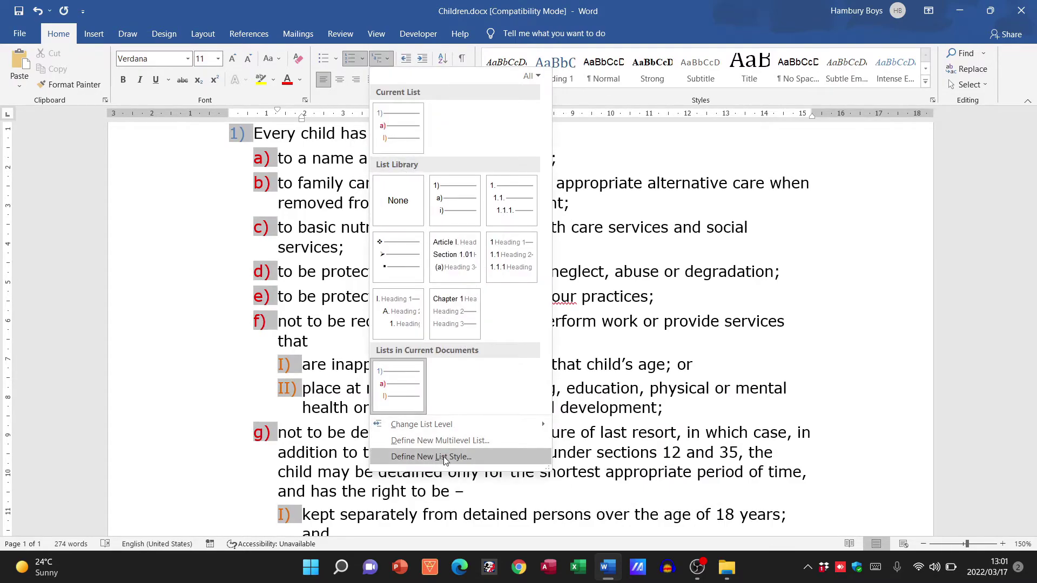
Step: Move the 'treated in a manner' clause to list level (1) using Change List Level
mouse_move(436, 424)
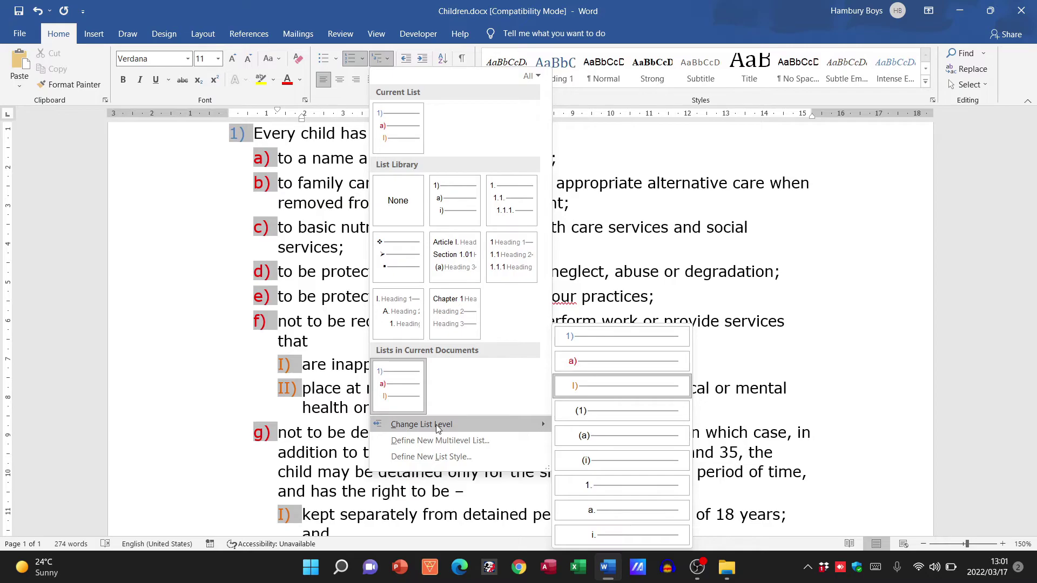
click(593, 411)
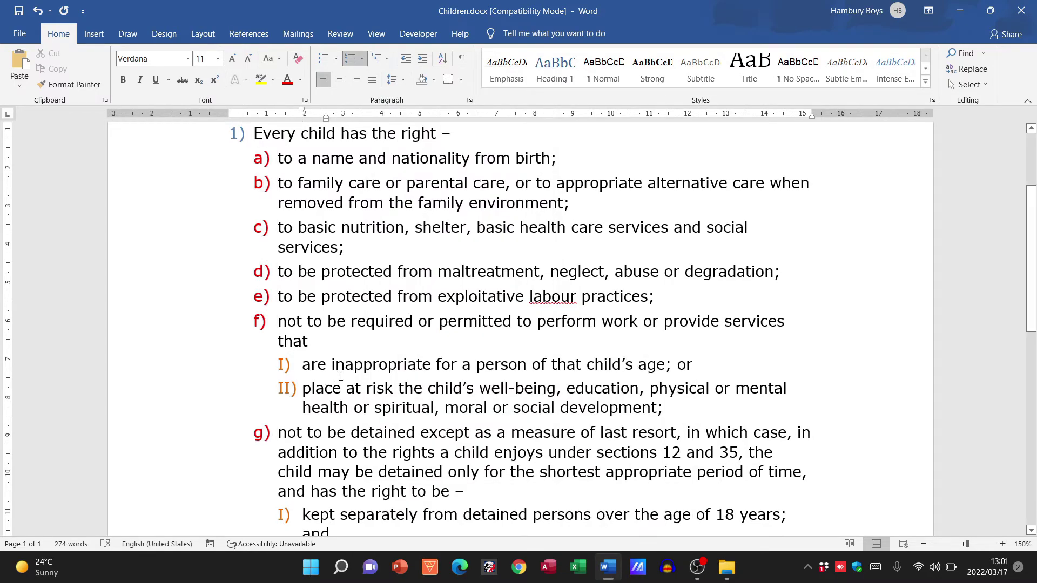
scroll(222, 368, down, 3)
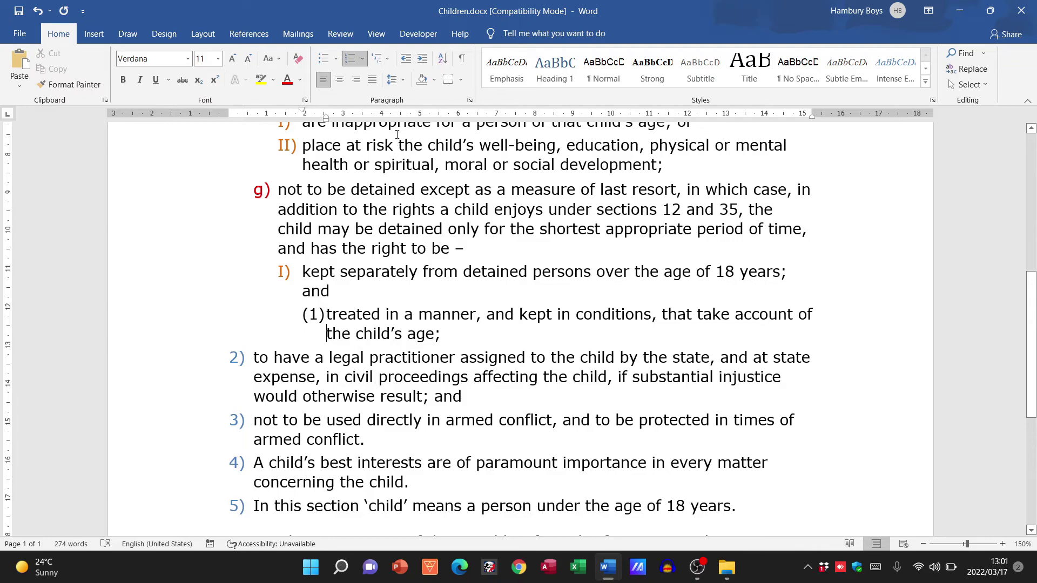
Step: Preview the bullet-style list in the Numbering and Multilevel List galleries
click(363, 60)
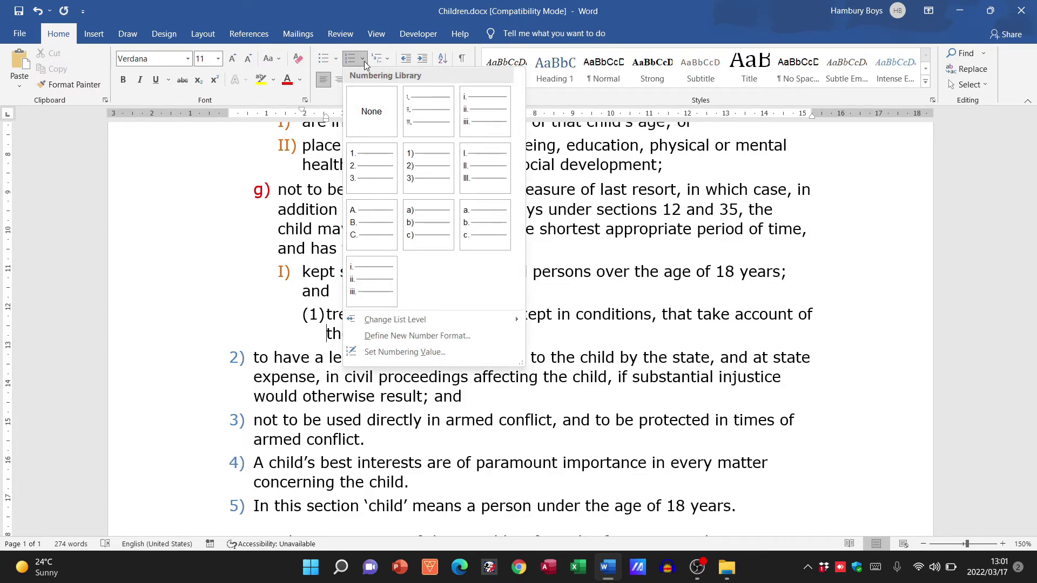
click(390, 59)
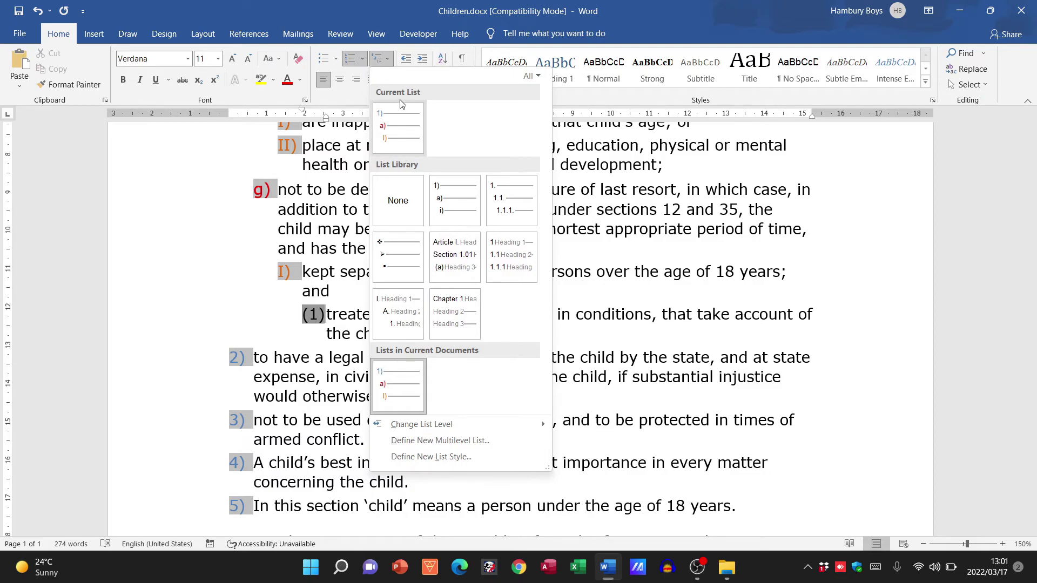
mouse_move(462, 285)
mouse_move(411, 267)
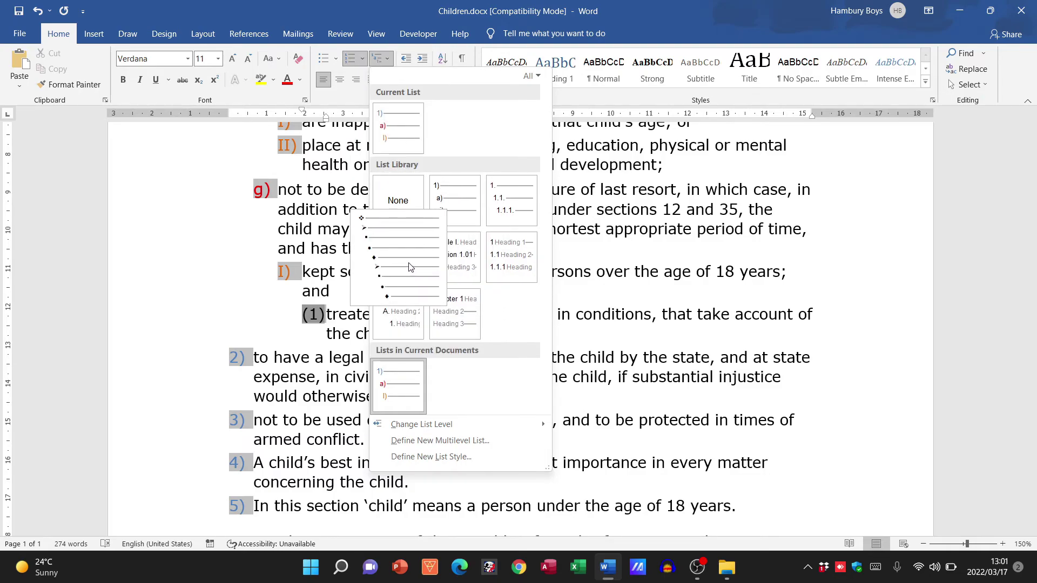